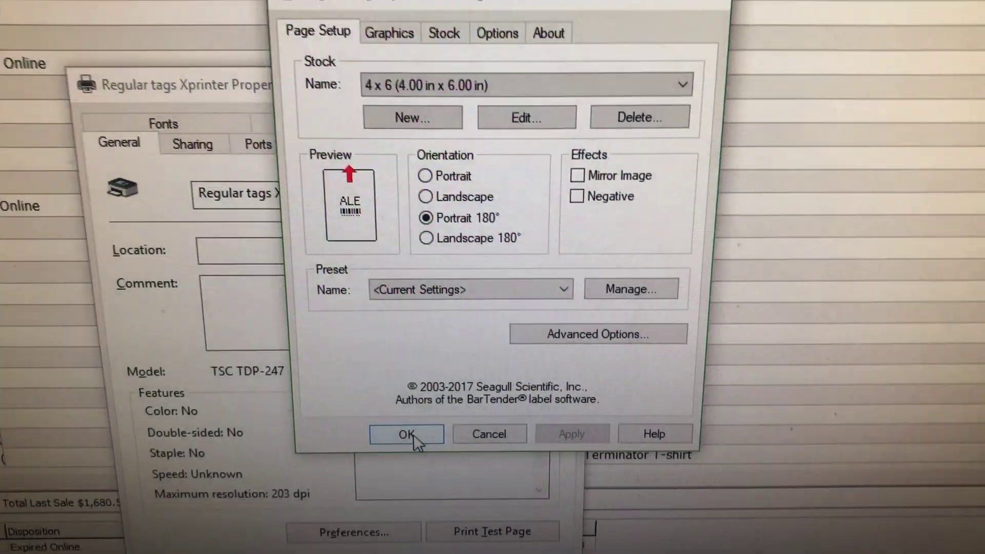
Accept the Regular tags Xprinter preferences and select the 2844 -Jewelry tag format.
left_click(422, 462)
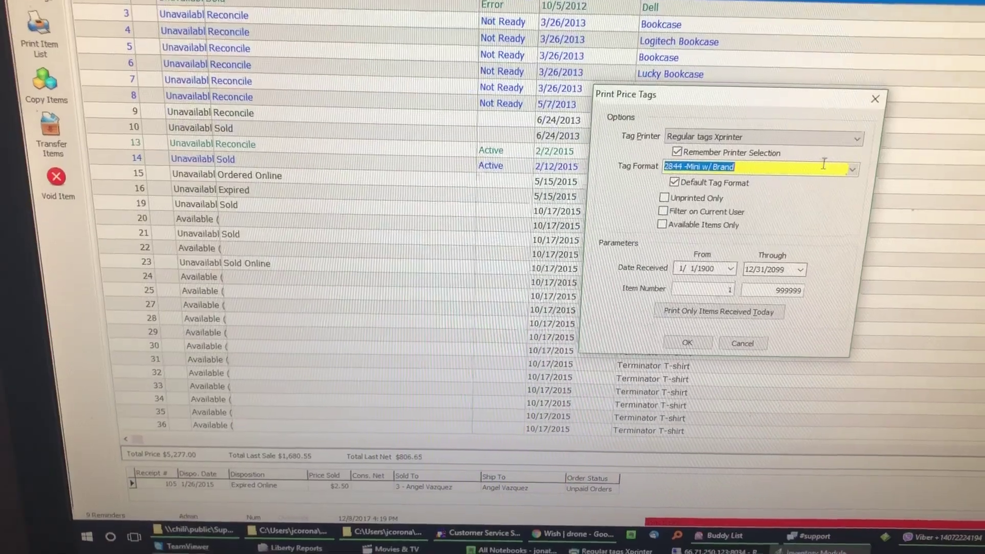
left_click(865, 159)
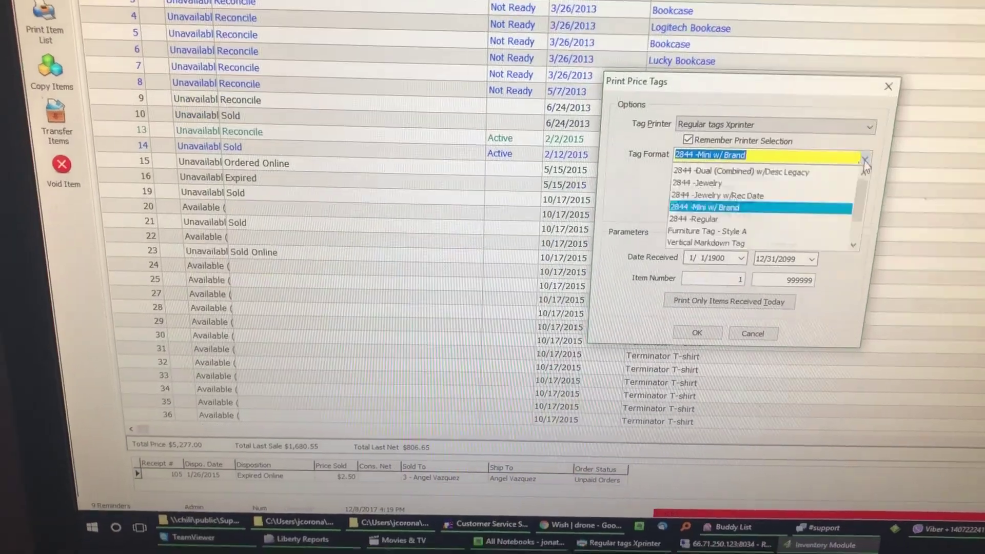
left_click(718, 196)
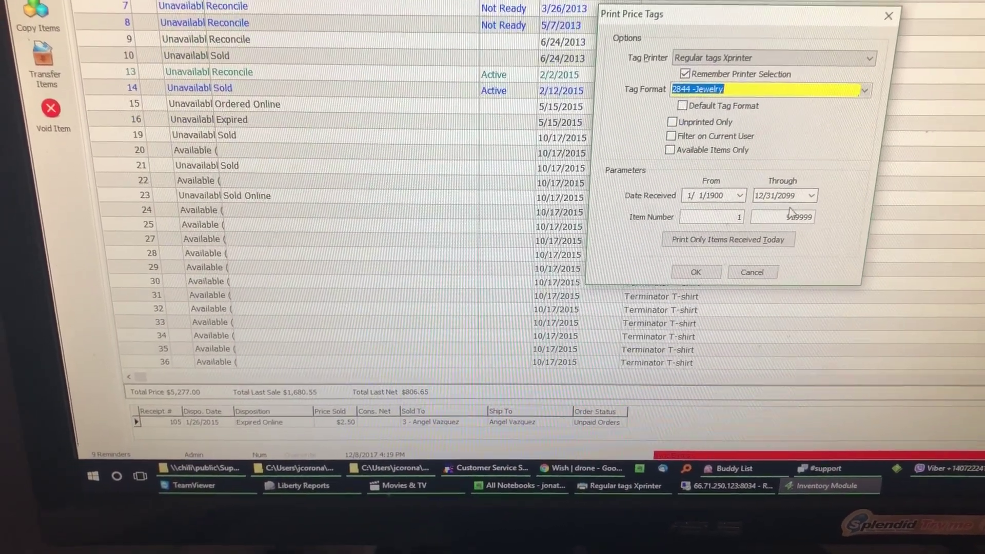
type("8")
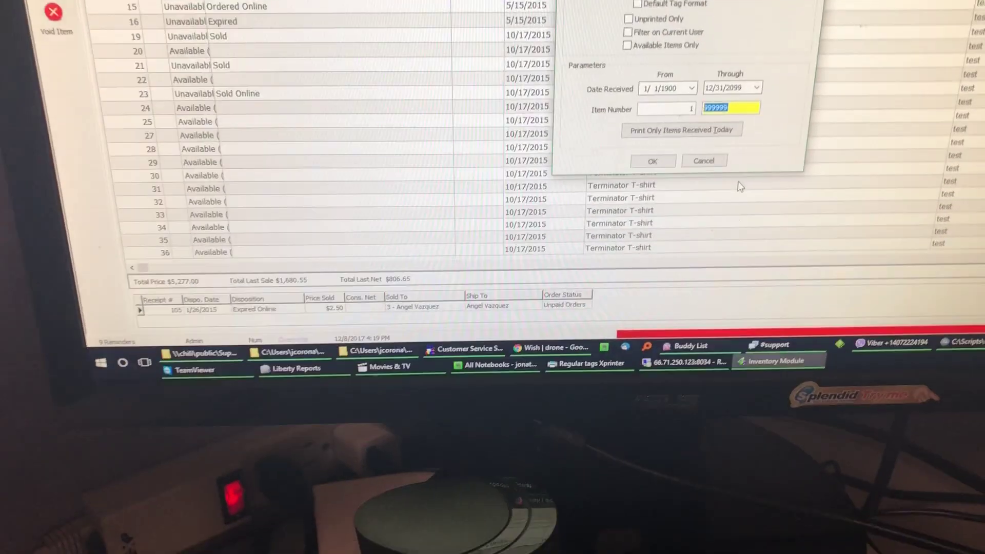